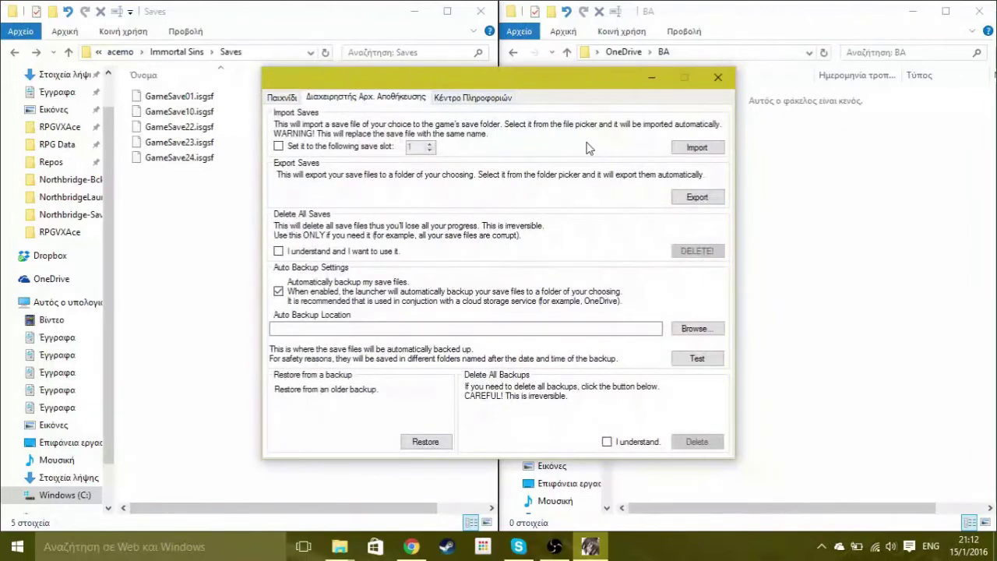
Step: Import the save file GameSave24.isgsf from the RPG Data folder into the game's saves
click(697, 147)
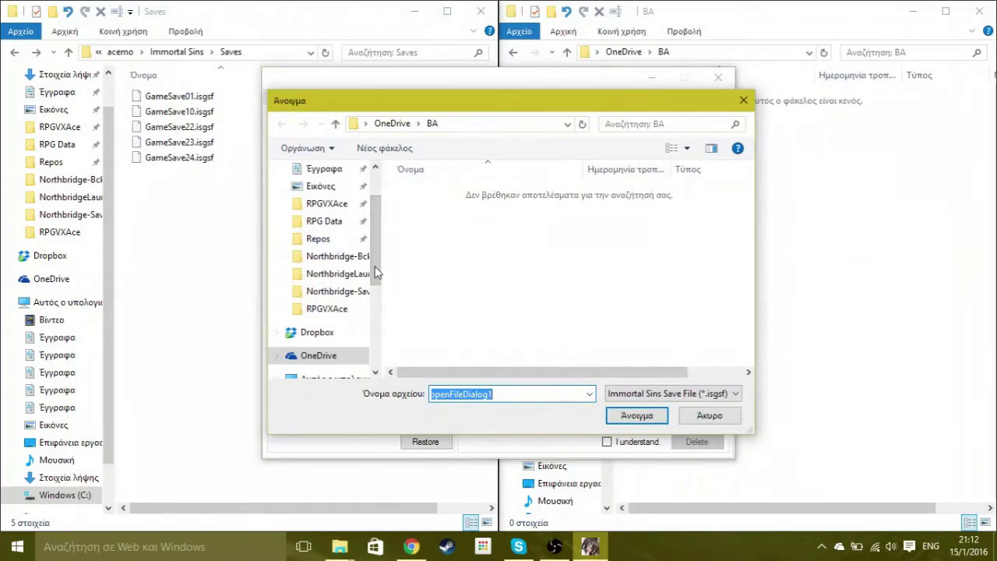
click(326, 221)
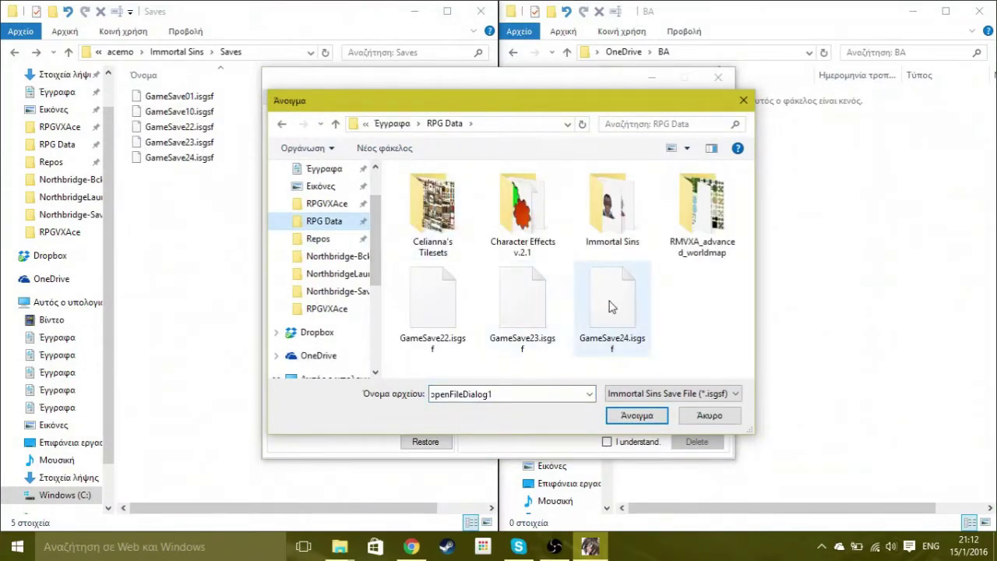
click(611, 306)
click(639, 418)
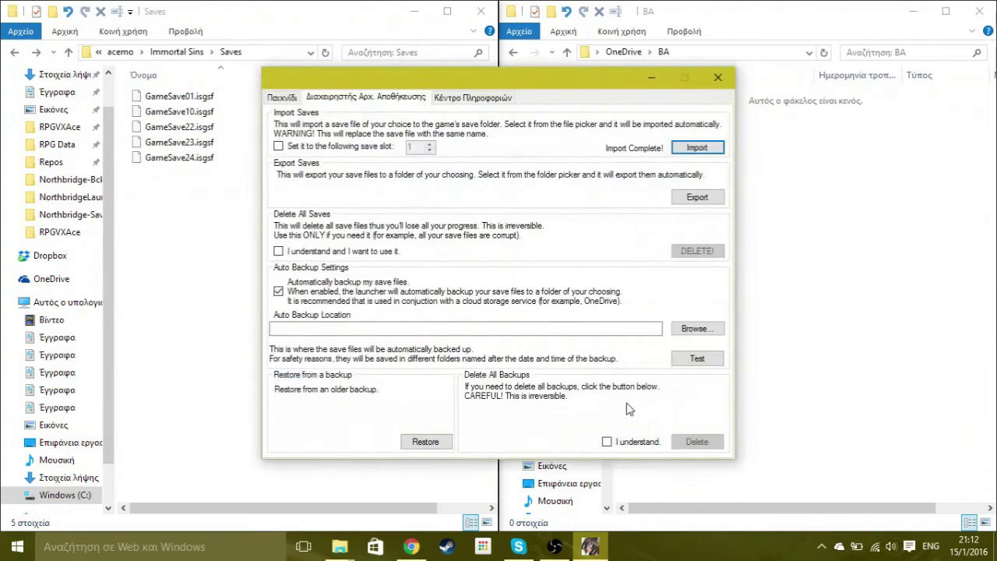
Step: Import GameSave22.isgsf from the RPG Data folder into save slot 5
click(278, 145)
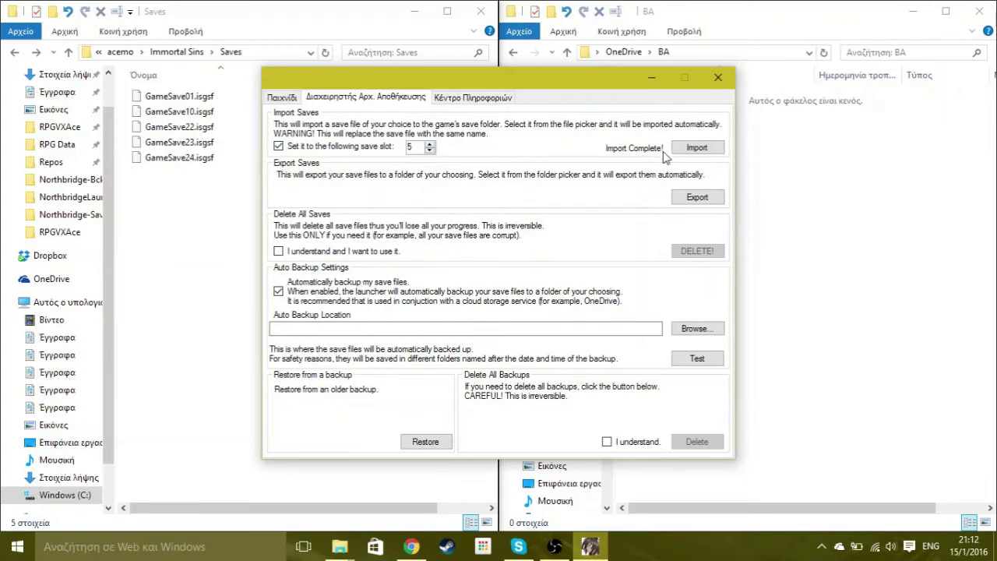
click(697, 148)
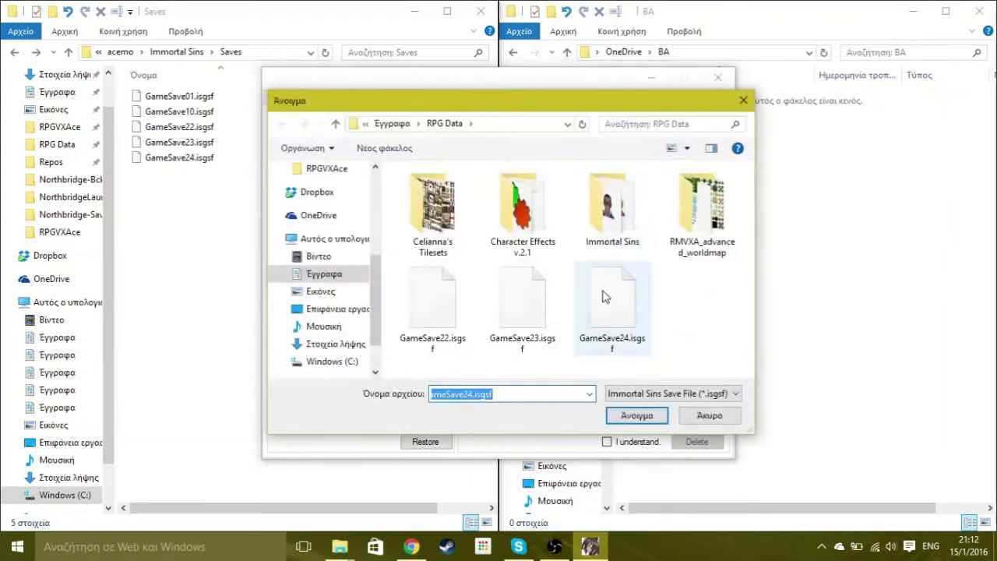
double_click(438, 312)
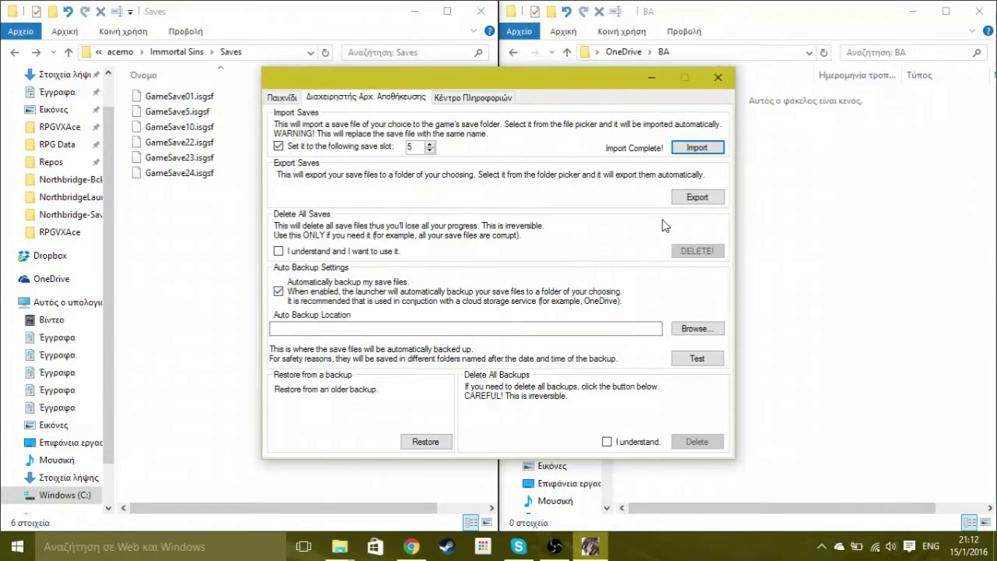
Step: Export all save files to the BA folder in OneDrive and select the exported files there
click(685, 197)
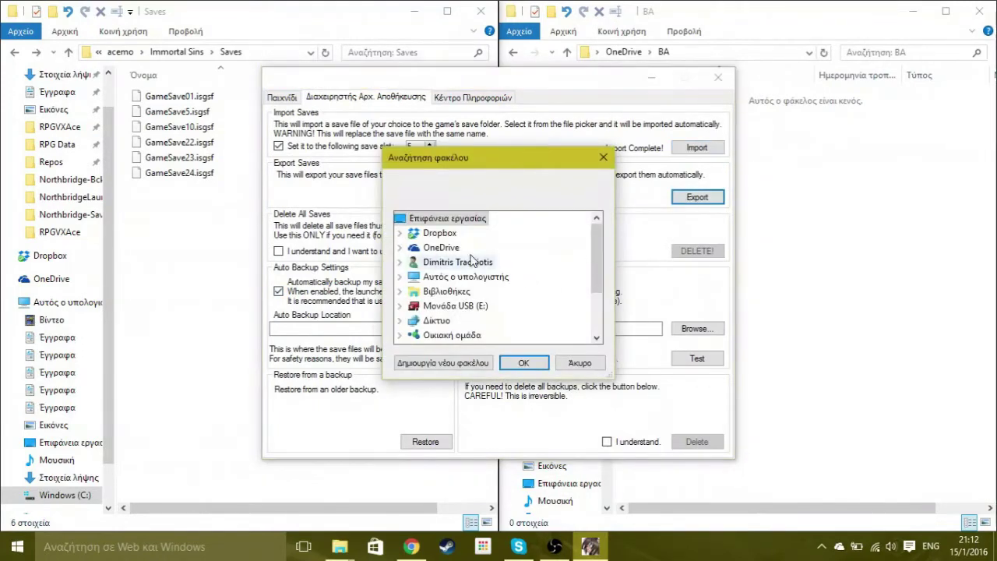
click(441, 248)
click(443, 247)
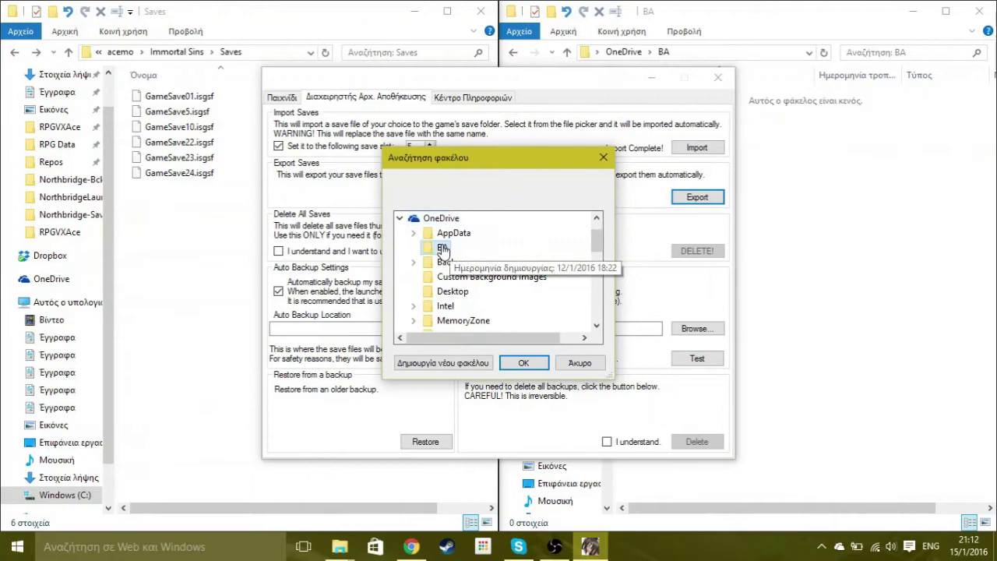
click(521, 364)
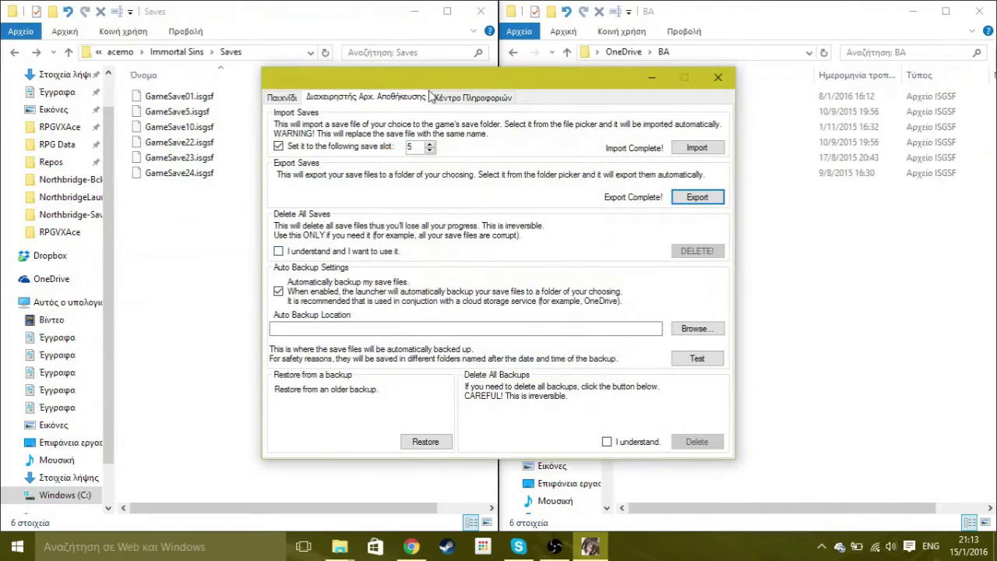
click(792, 270)
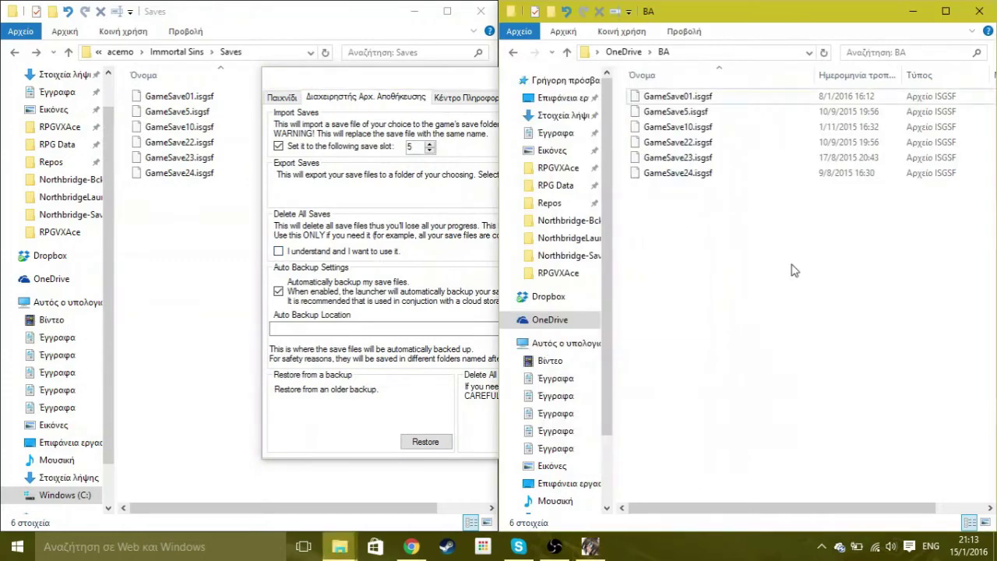
drag(724, 292, 680, 88)
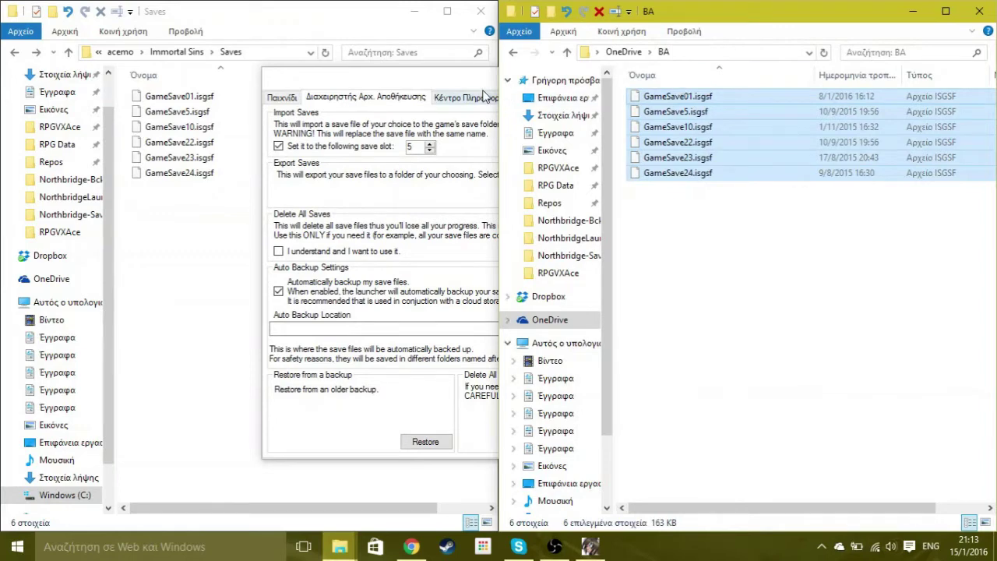
Step: Acknowledge the irreversible deletion warning and delete all of the game's saves
click(480, 88)
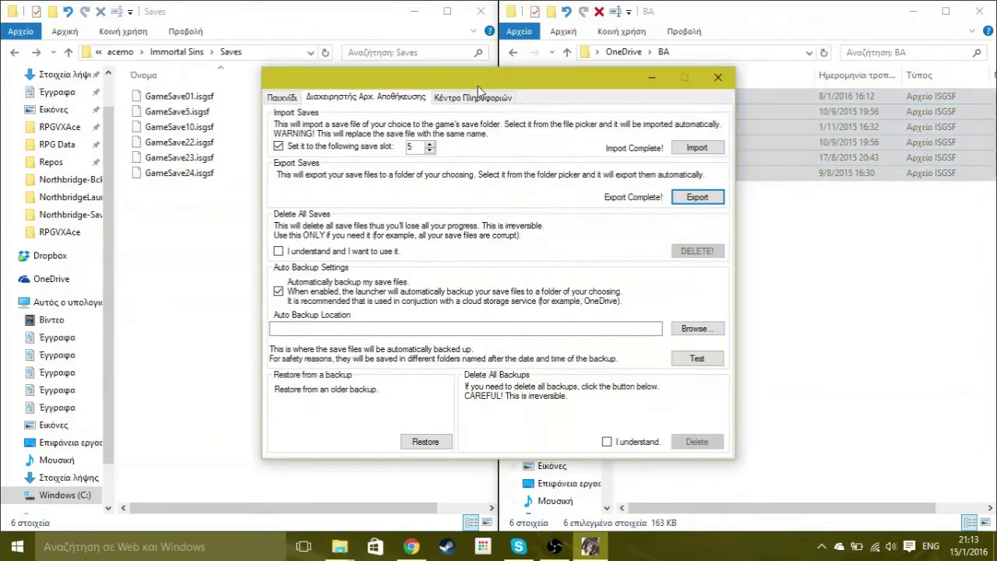
click(279, 251)
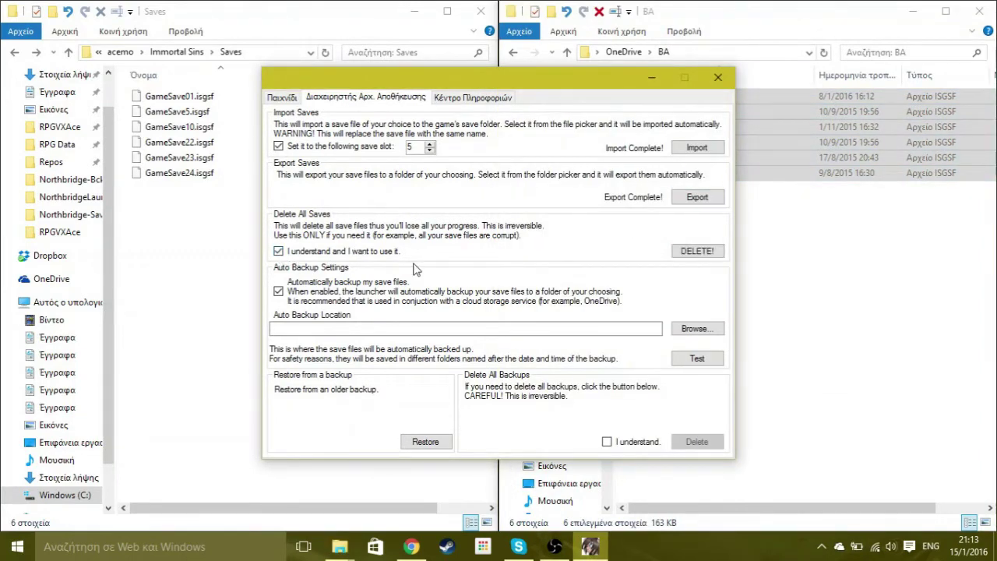
click(688, 257)
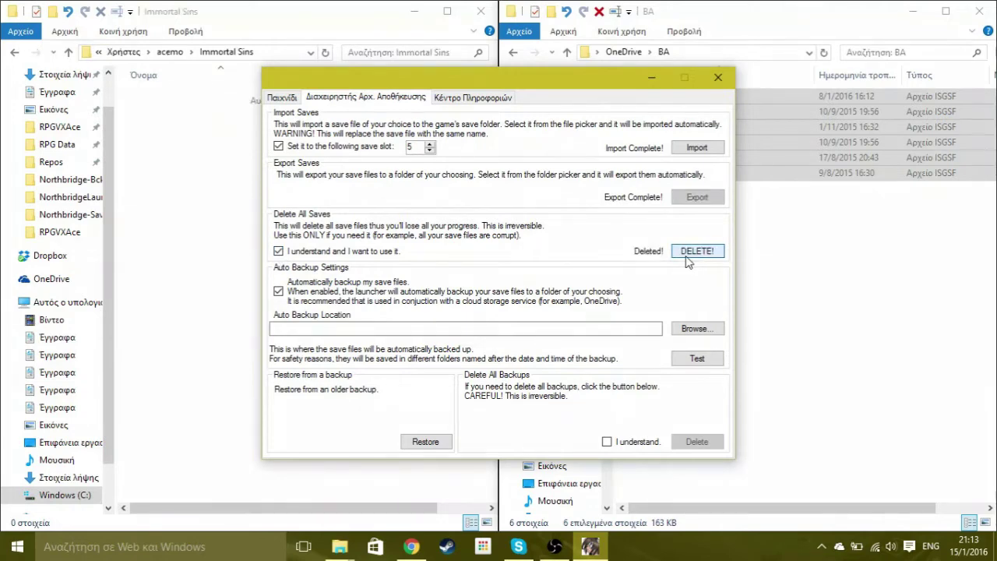
Step: Create a new folder named Saves inside the empty Immortal Sins folder
right_click(196, 194)
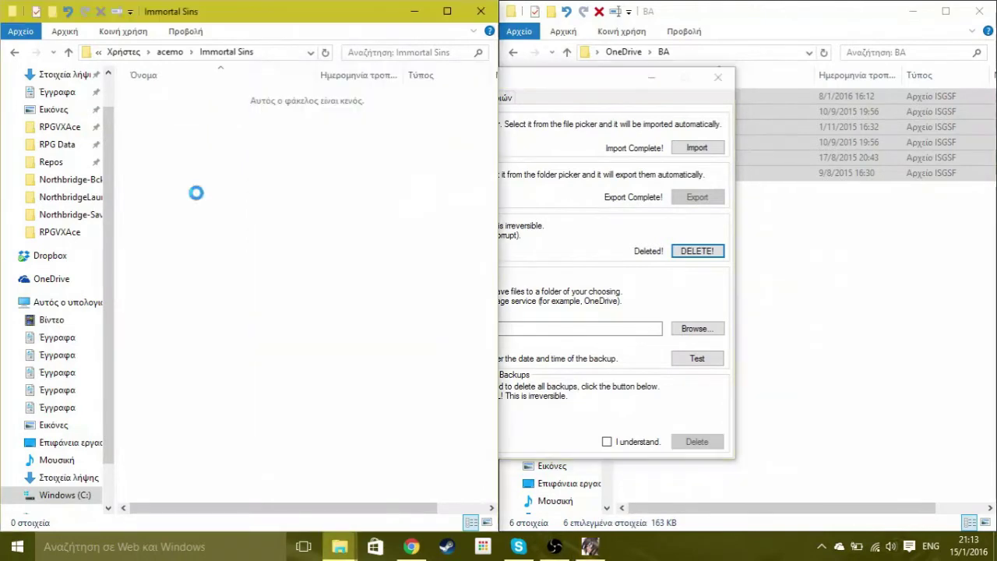
mouse_move(302, 396)
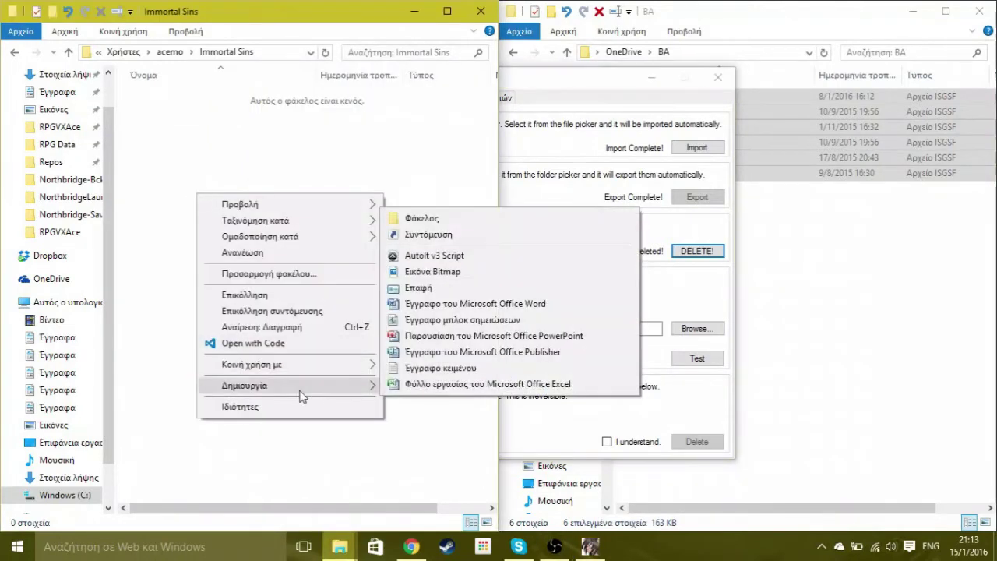
click(408, 222)
text(Saves)
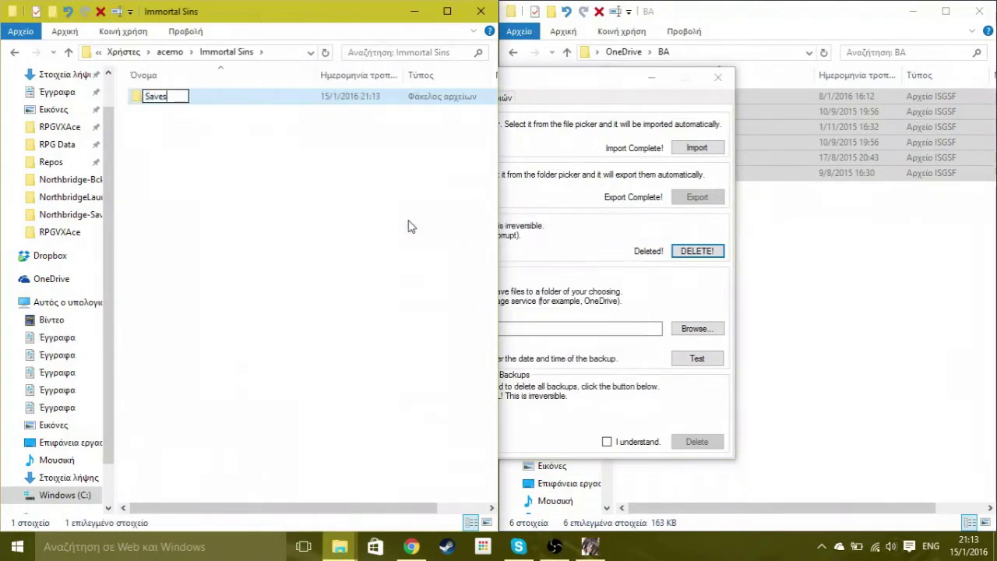
key(Return)
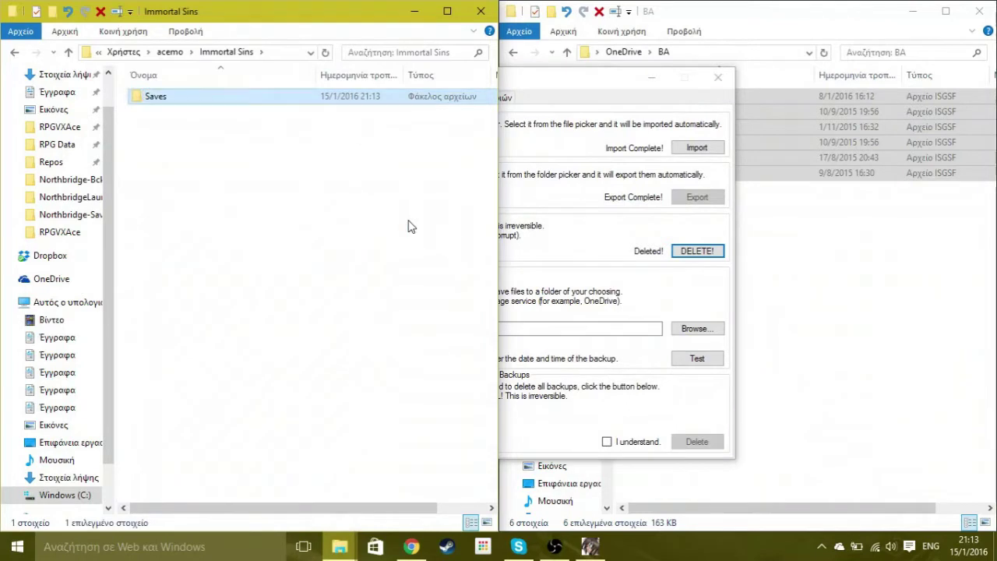
Step: Move the exported save files from the BA folder into the new Saves folder
click(574, 258)
drag(799, 150, 156, 104)
click(594, 287)
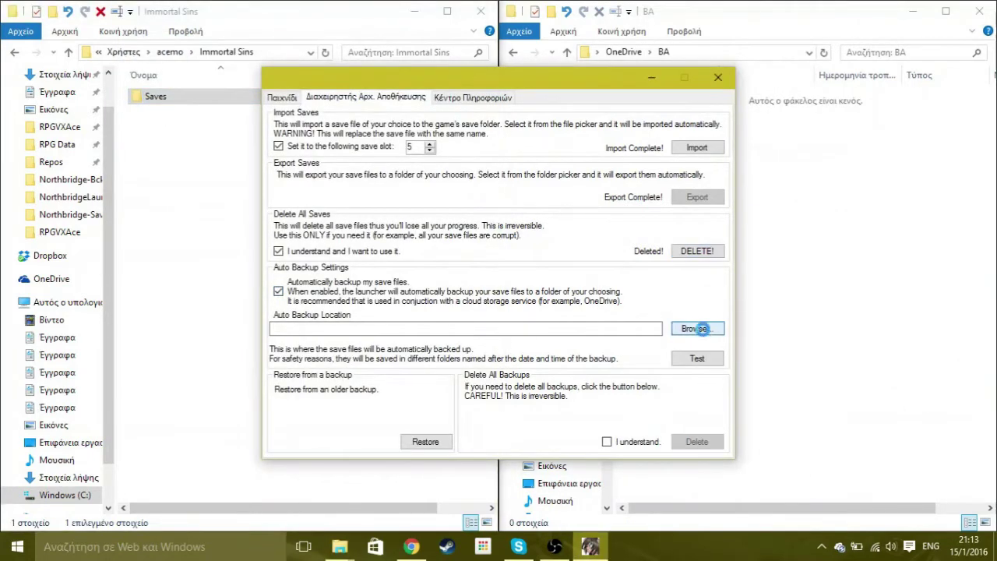
Step: Set the auto backup location to the BA folder in OneDrive and run a test backup
click(694, 328)
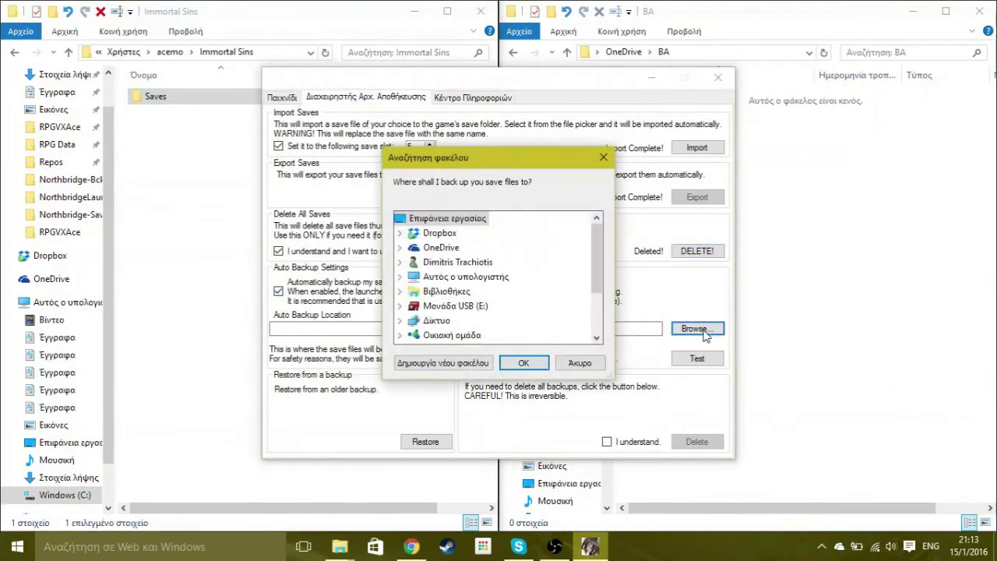
double_click(441, 247)
click(443, 248)
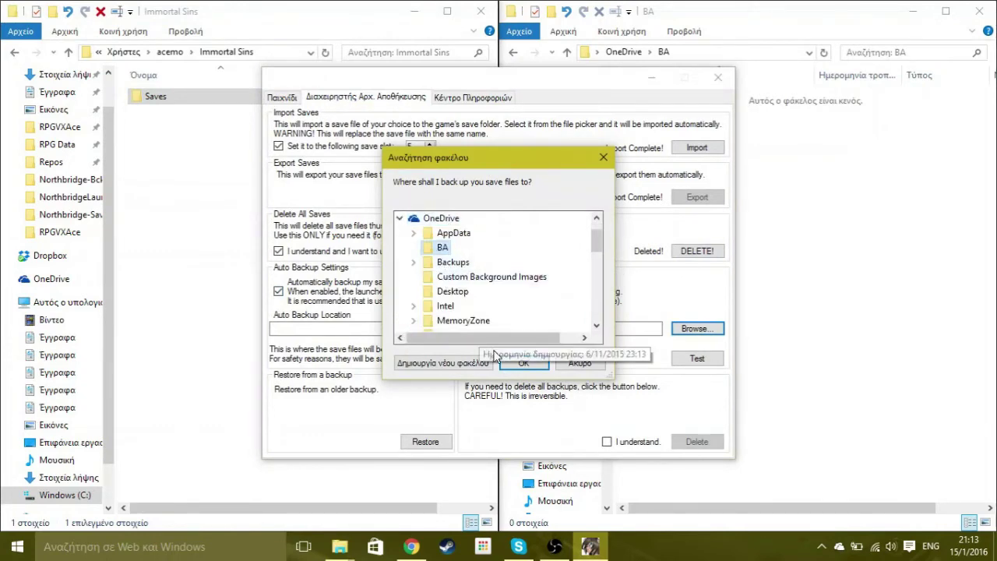
click(524, 362)
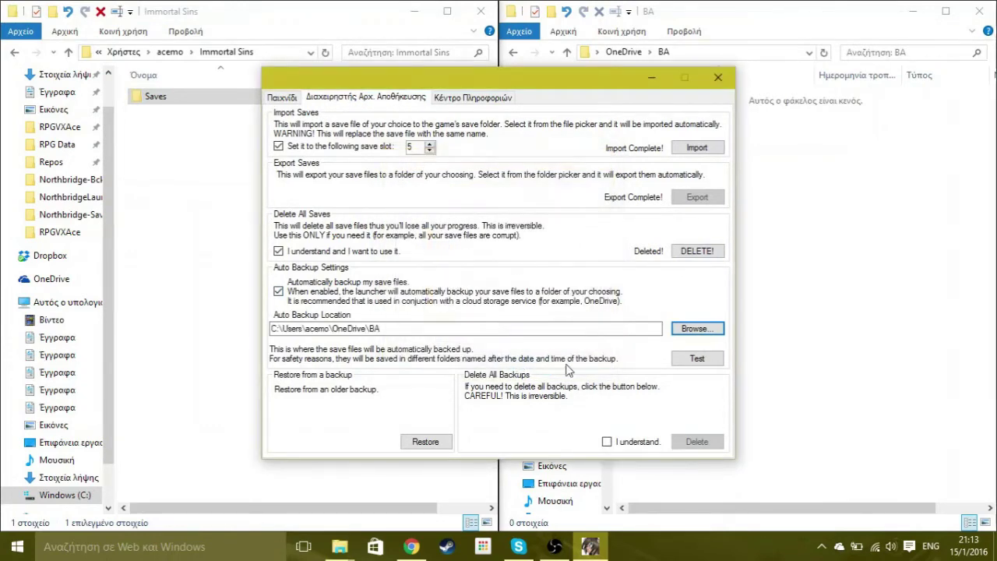
click(695, 359)
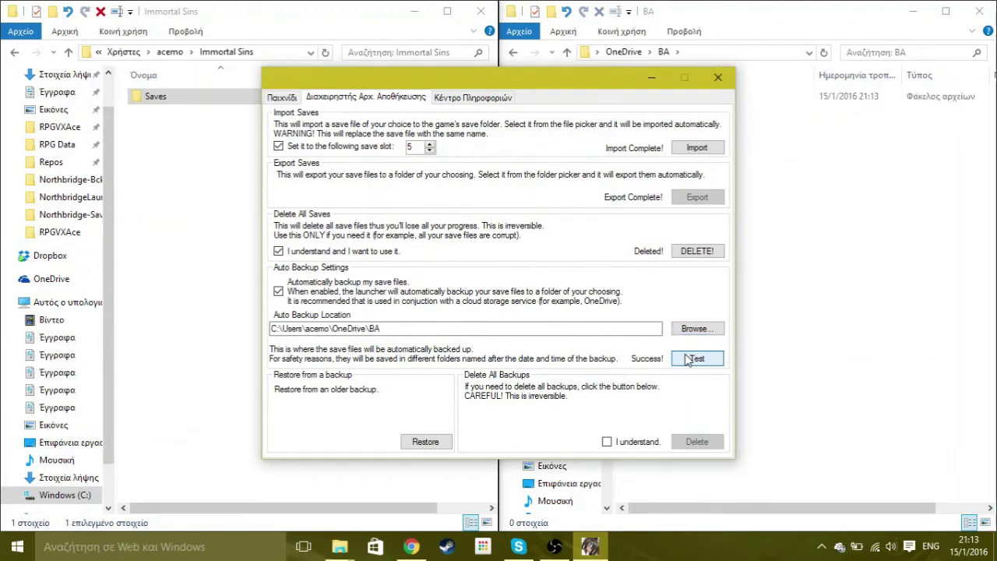
Step: Open the new backup folder inside BA and the game's Saves folder to compare their save files
click(749, 187)
double_click(684, 97)
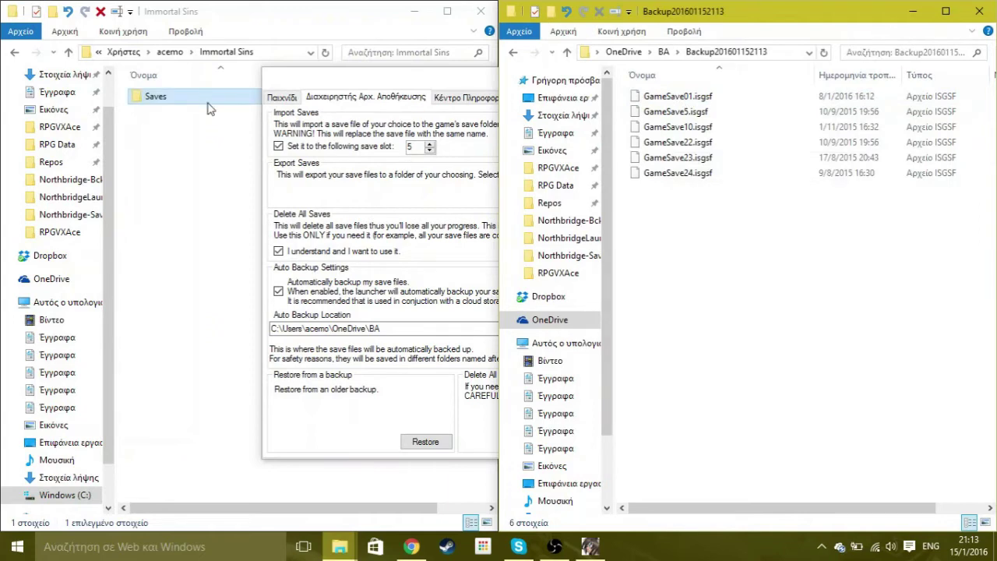
double_click(207, 97)
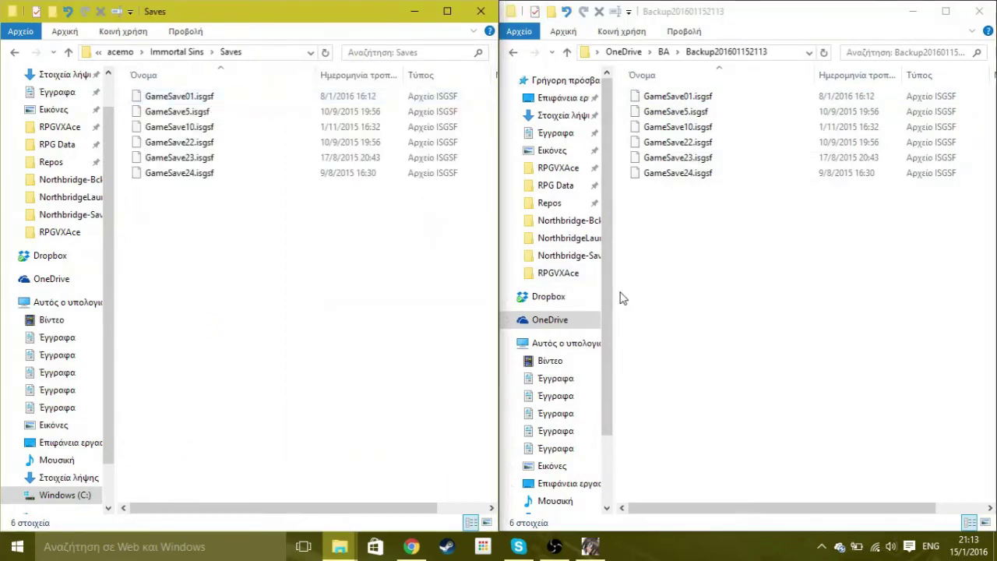
click(590, 547)
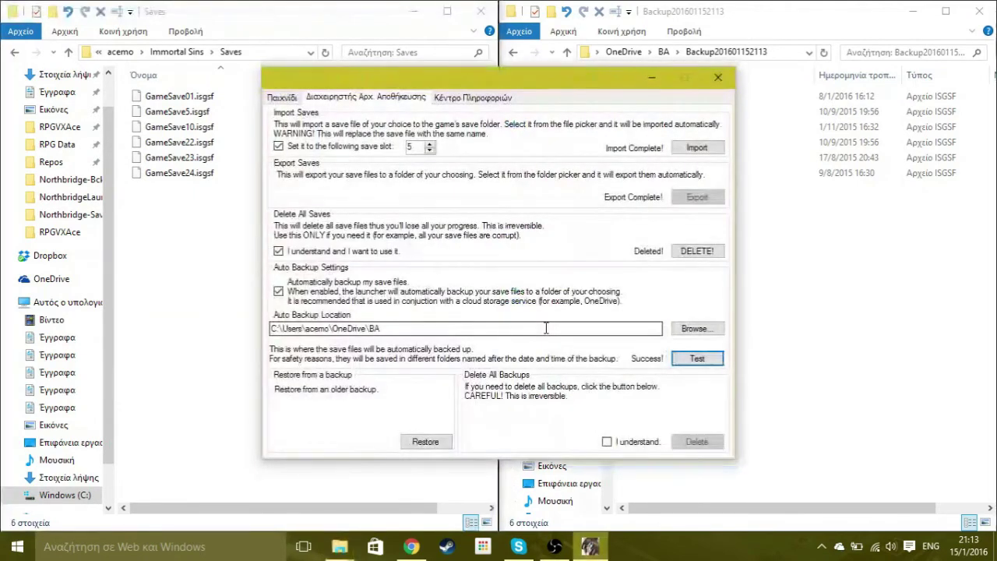
click(419, 442)
double_click(441, 277)
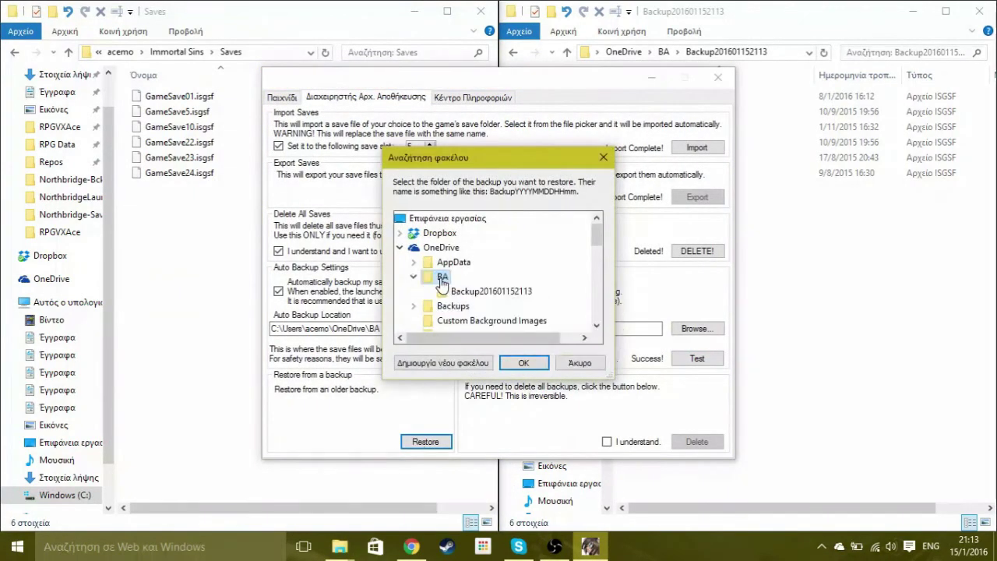
click(491, 290)
click(523, 364)
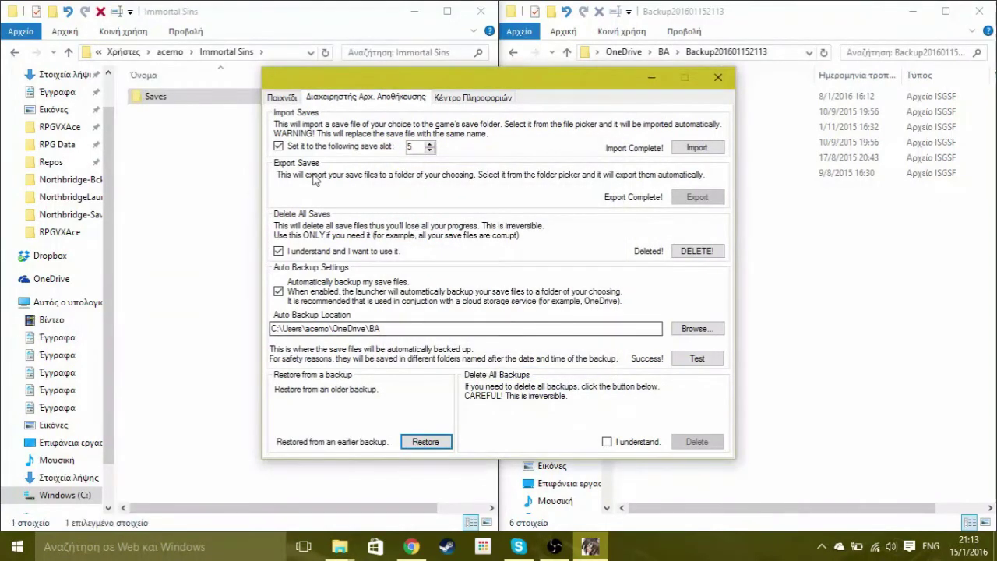
click(186, 99)
double_click(185, 100)
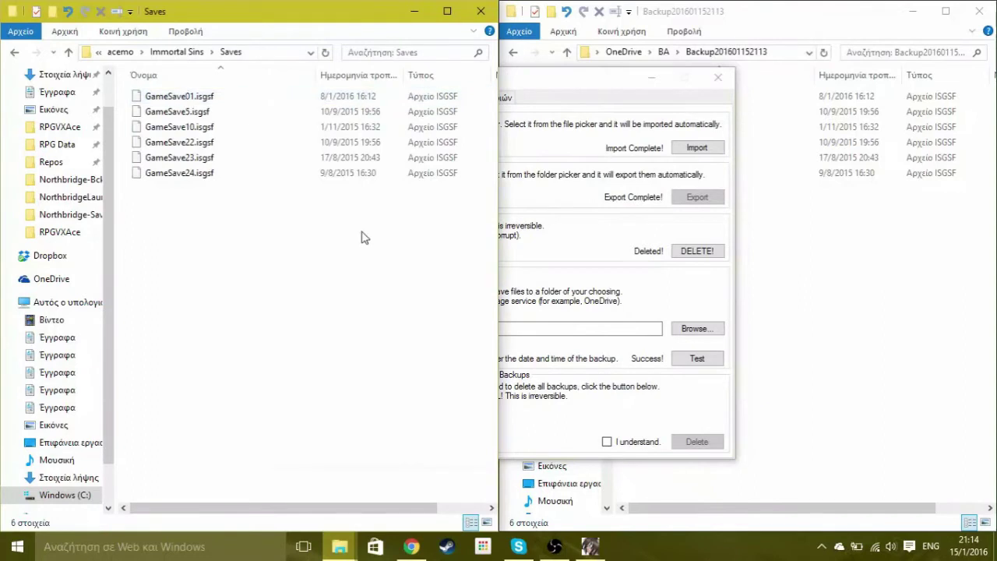
Step: With automatic backup enabled, acknowledge the warning, delete all backups, and check the BA folder
click(621, 293)
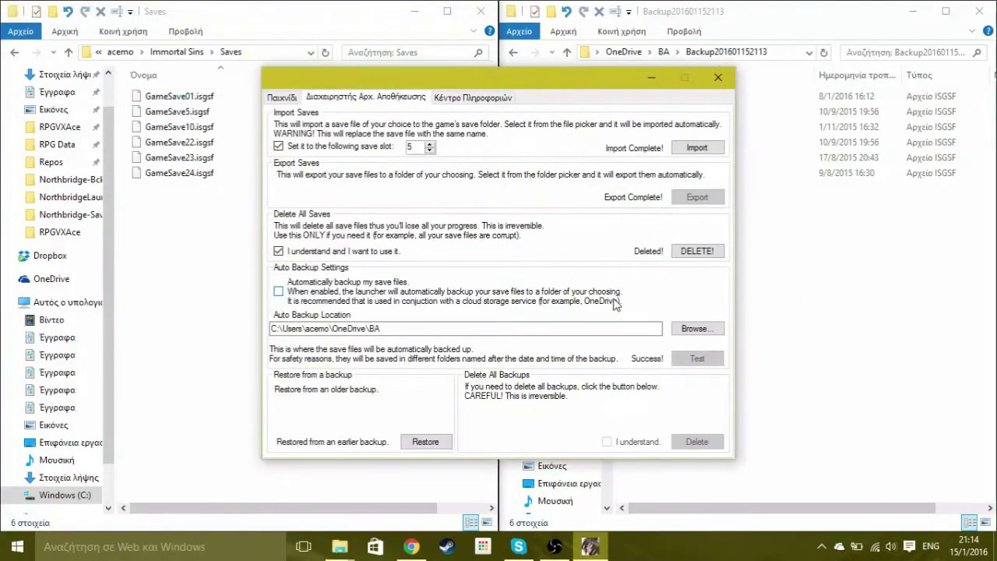
click(408, 301)
click(609, 443)
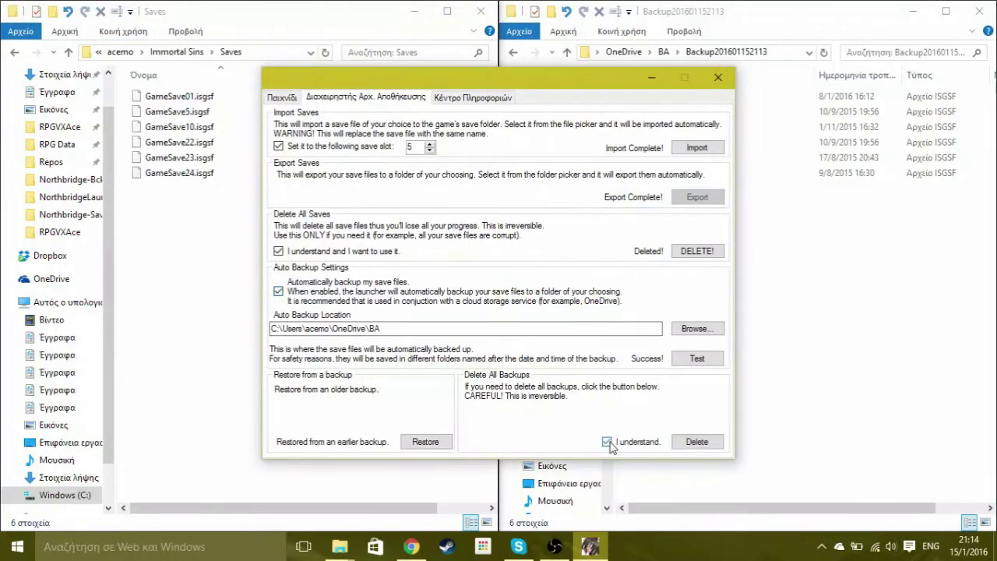
click(697, 444)
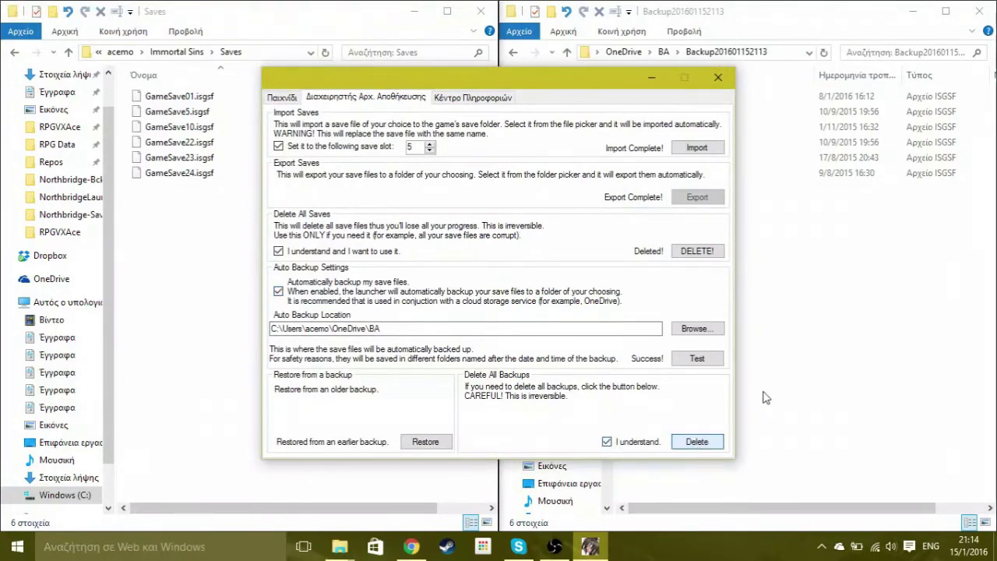
click(691, 443)
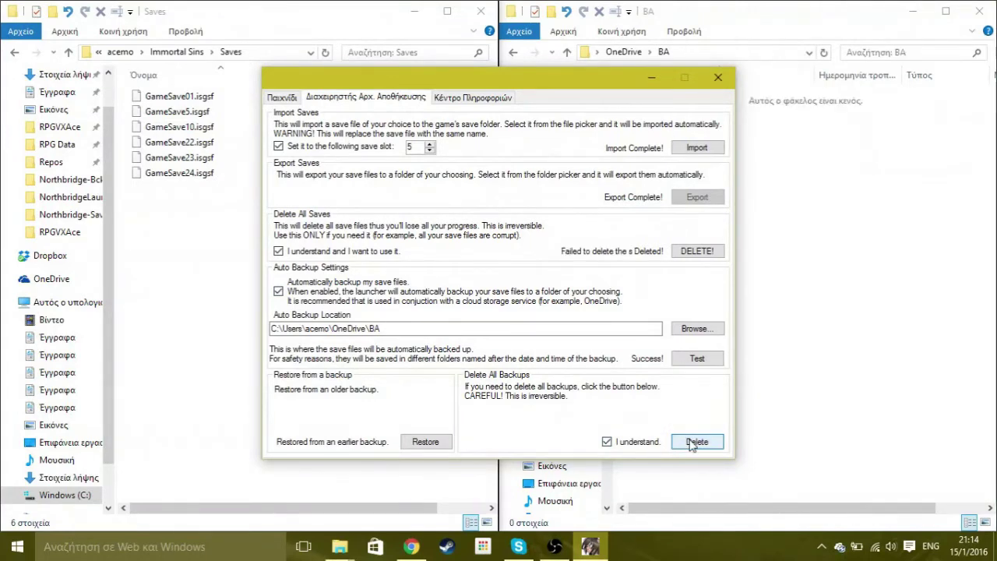
click(766, 290)
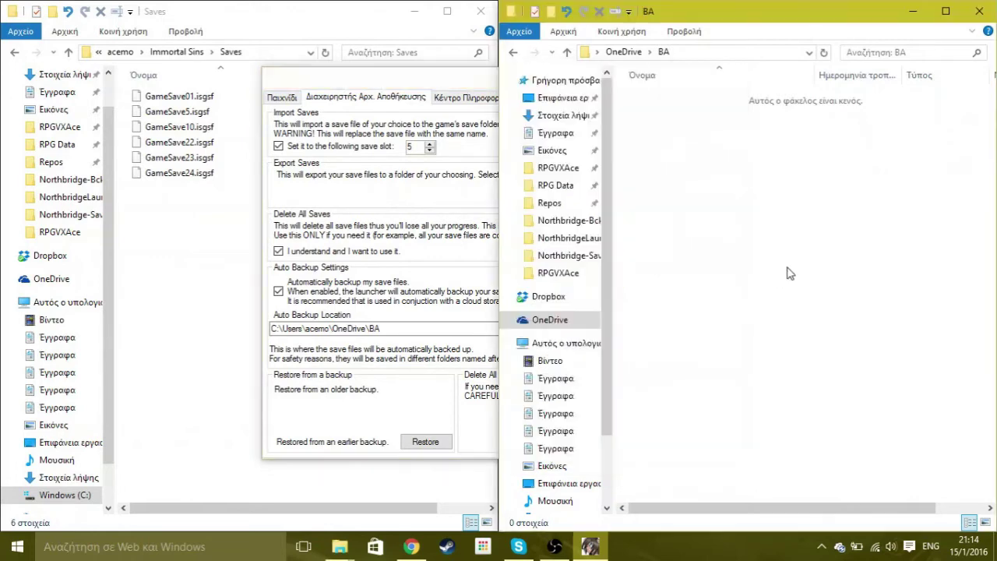
click(471, 148)
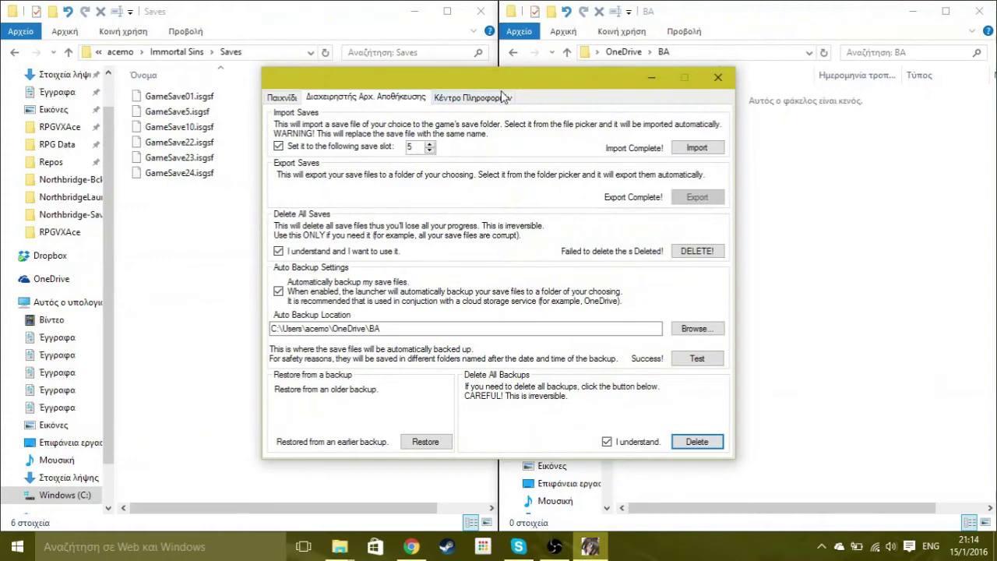
Step: Review the launcher's game information, diagnostics and version details, and return to the game page
click(477, 101)
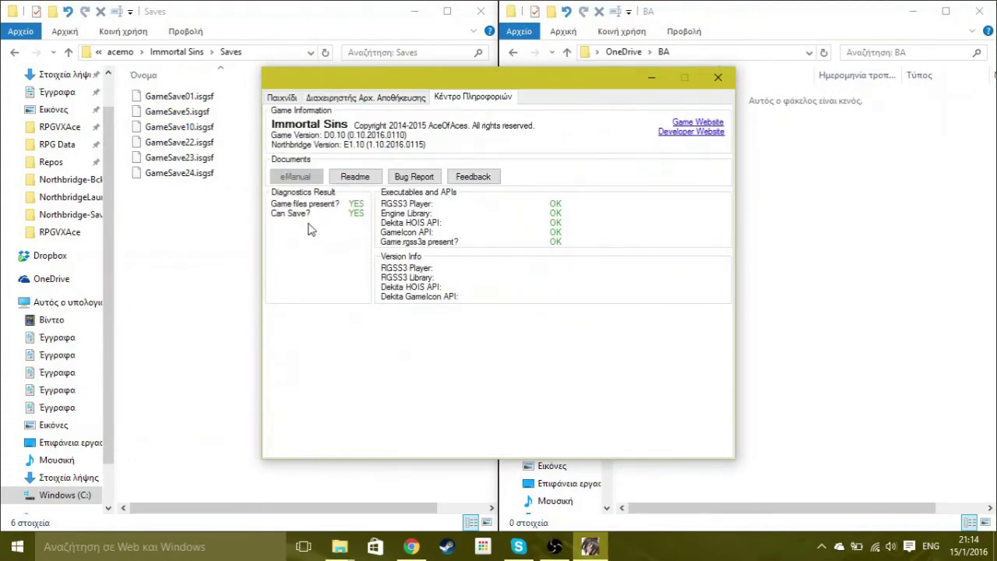
click(282, 98)
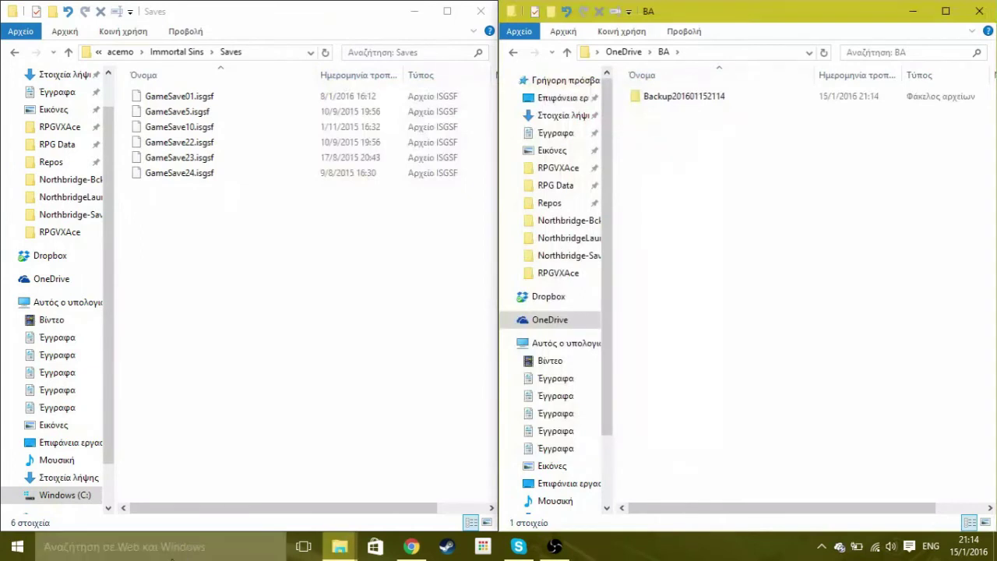
Step: Search Windows for Immortal Sins and start the game through its Direct Launch entry
click(173, 548)
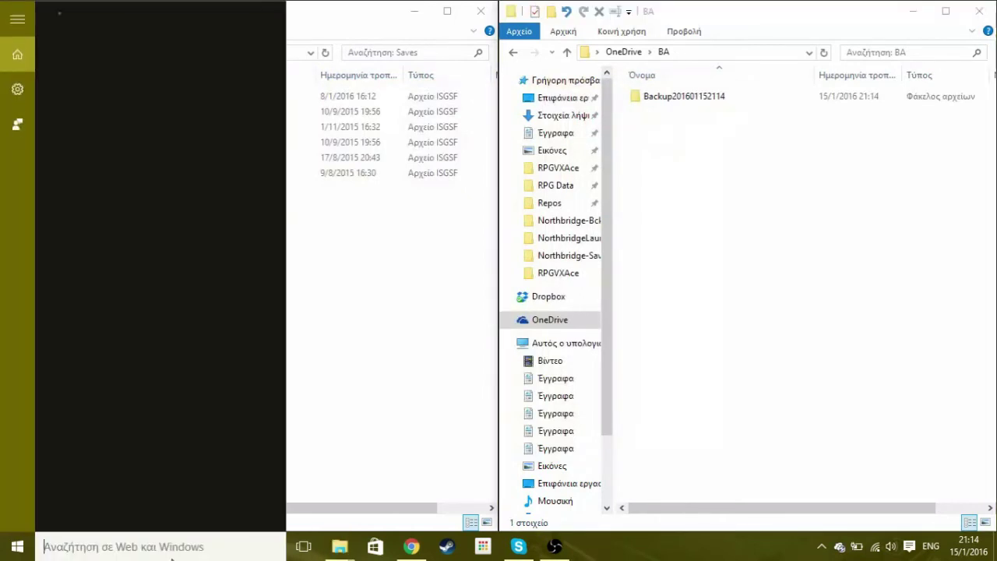
text(Imm)
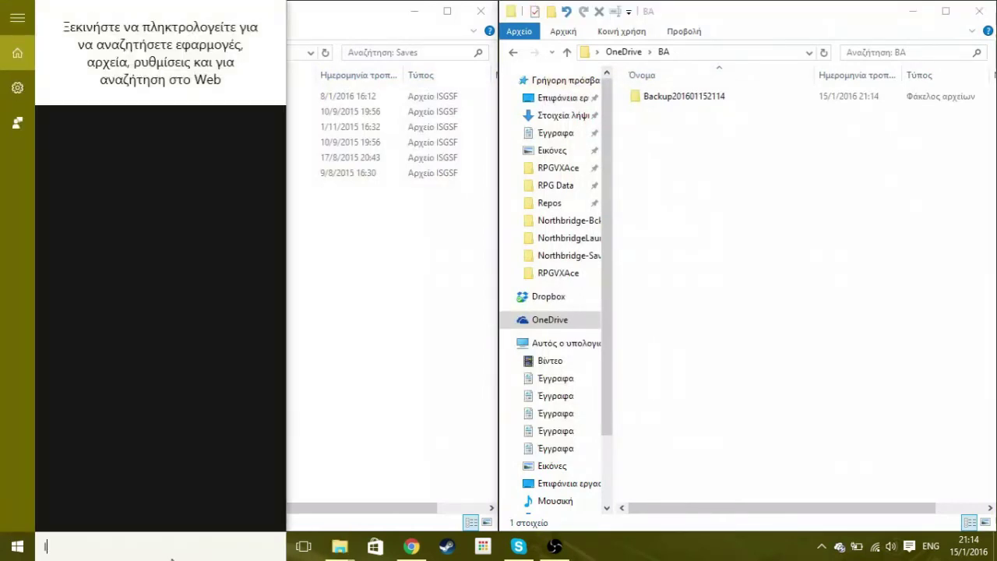
text(ortal)
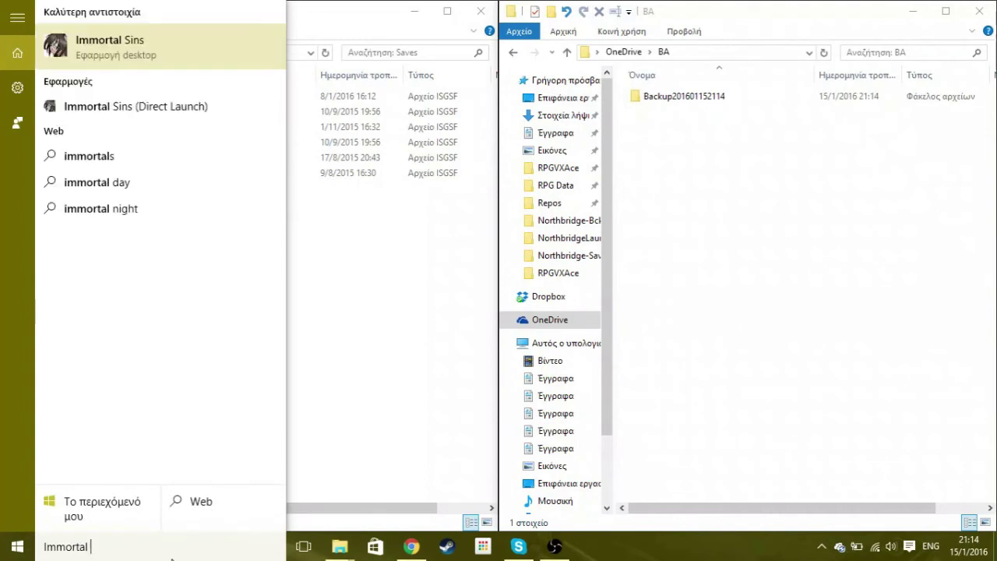
text( Sins)
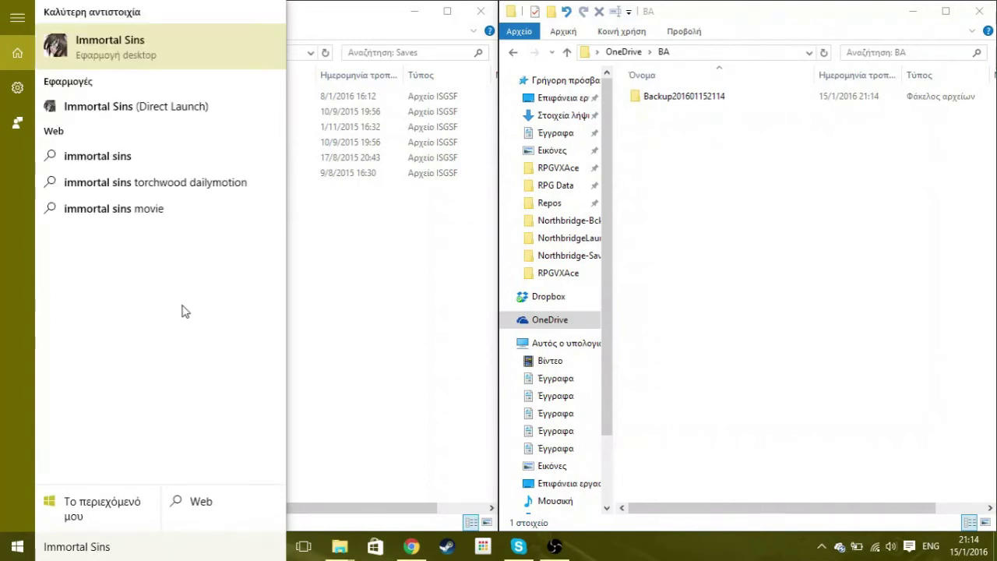
click(162, 106)
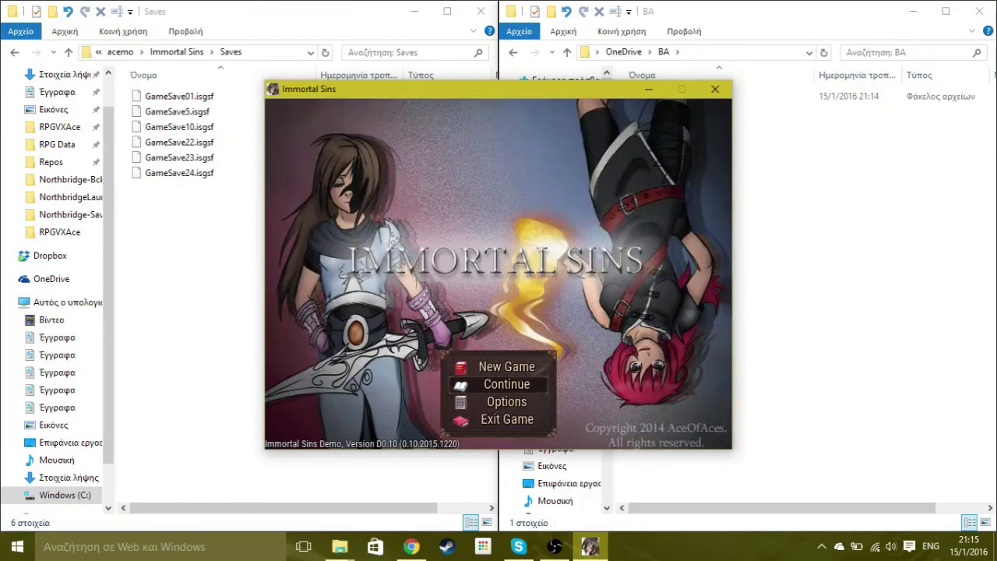
Step: Exit the game from its title screen and check the BA folder for backups
key(Down)
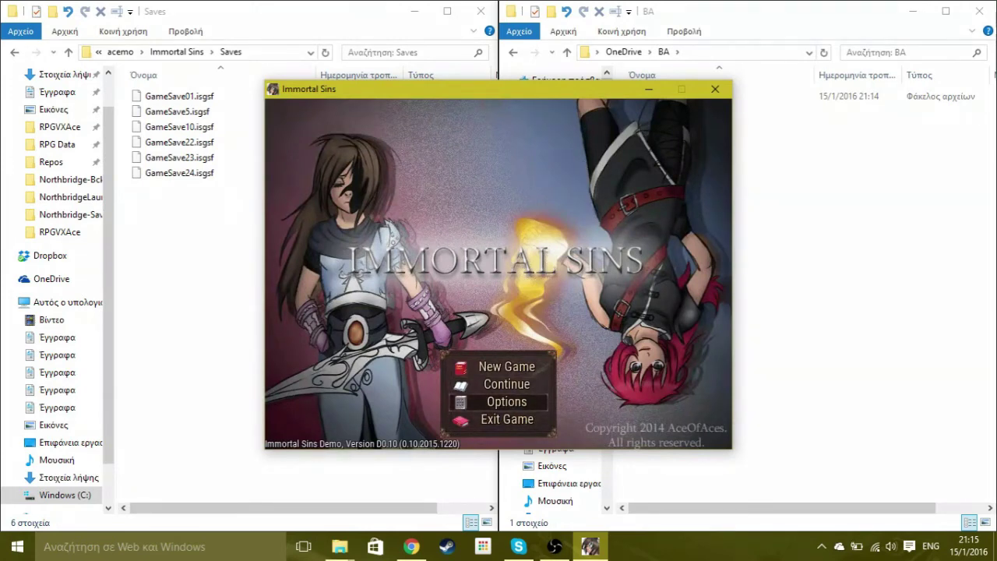
key(Down)
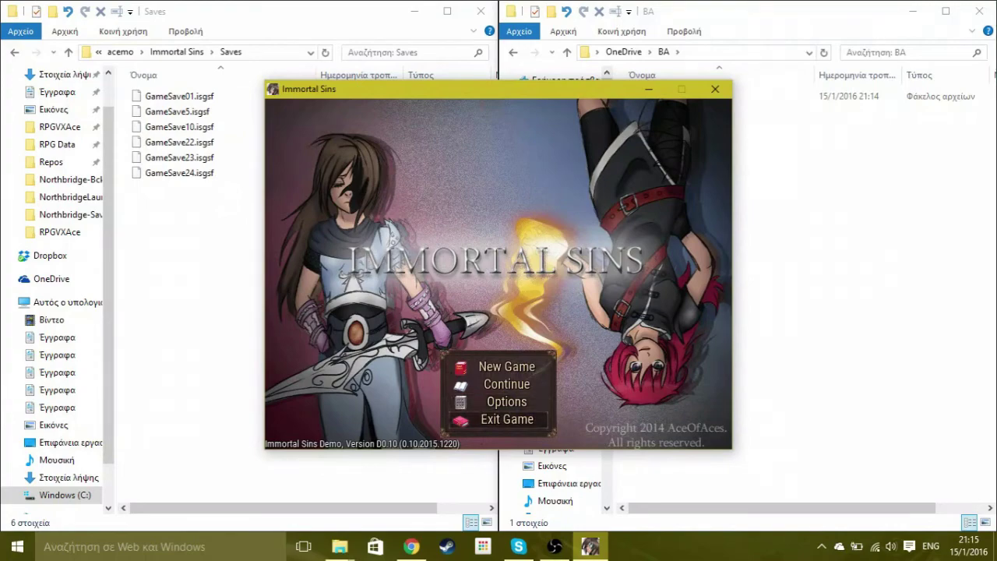
key(Return)
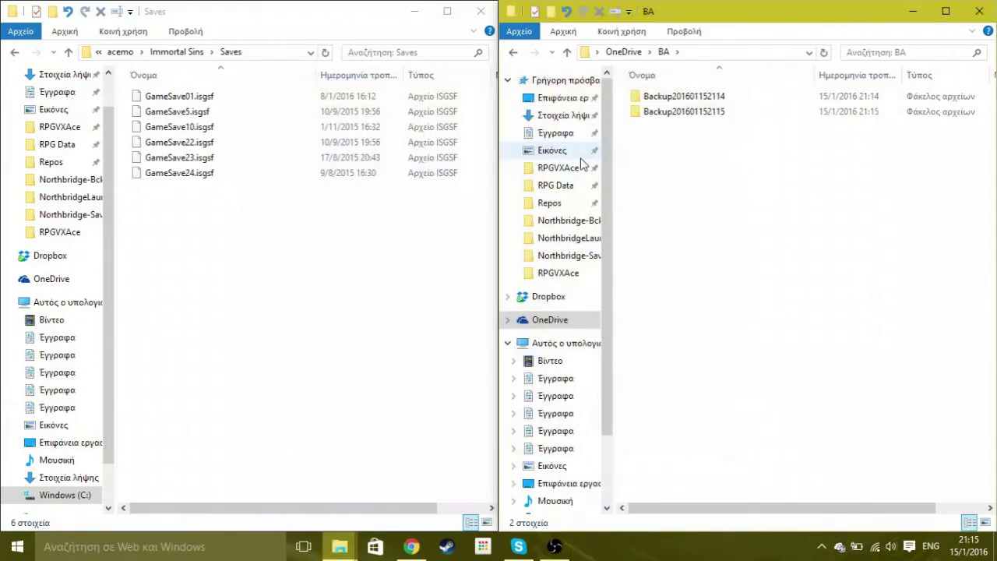
Step: Search Windows for Immortal Sins and open the regular launcher
click(190, 554)
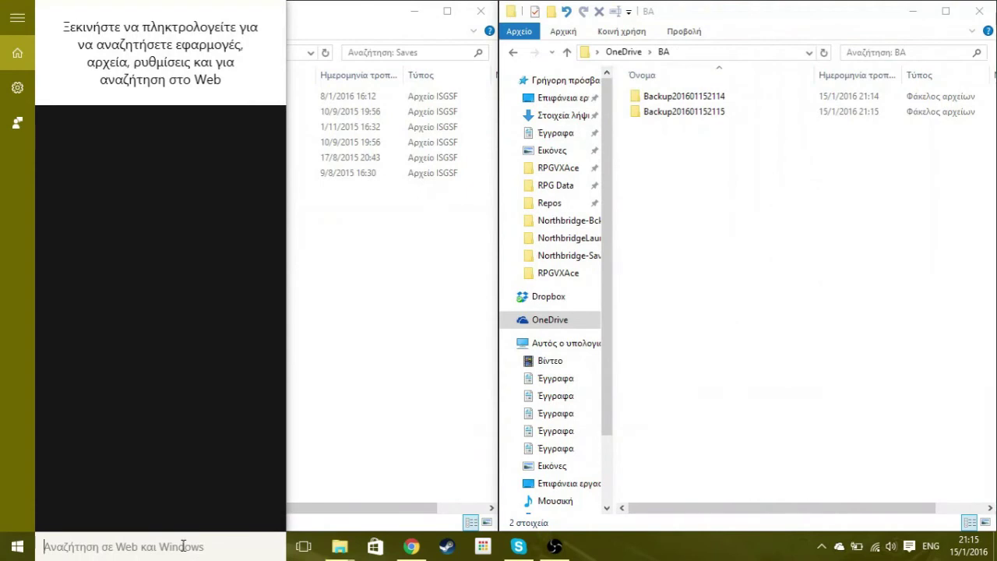
text(l)
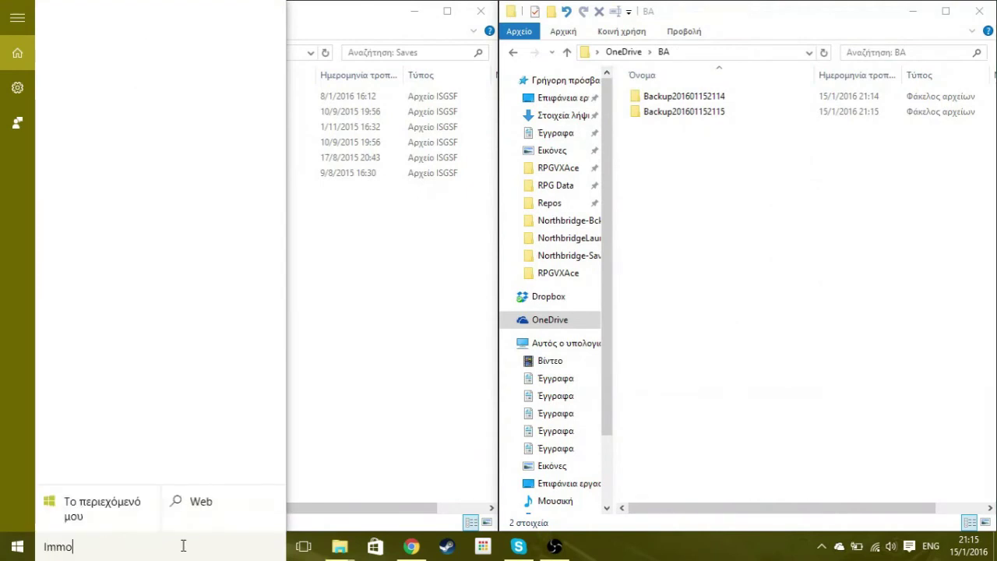
text(mmortal Si)
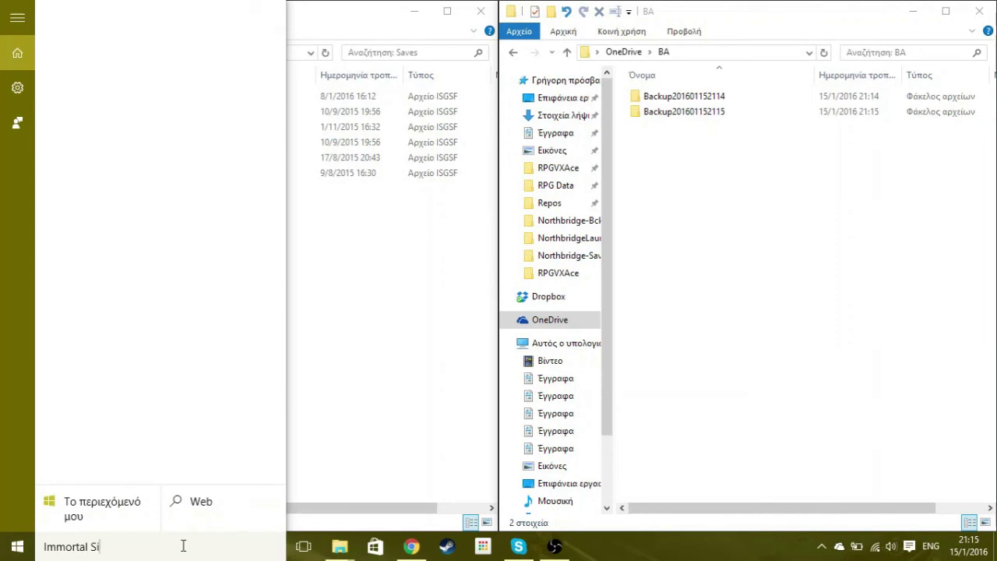
text(ns)
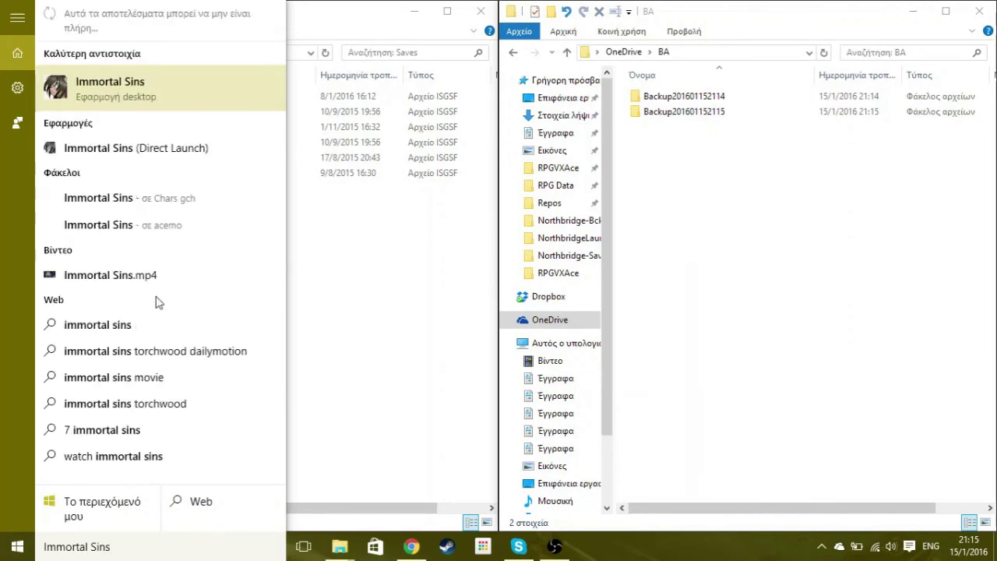
click(130, 83)
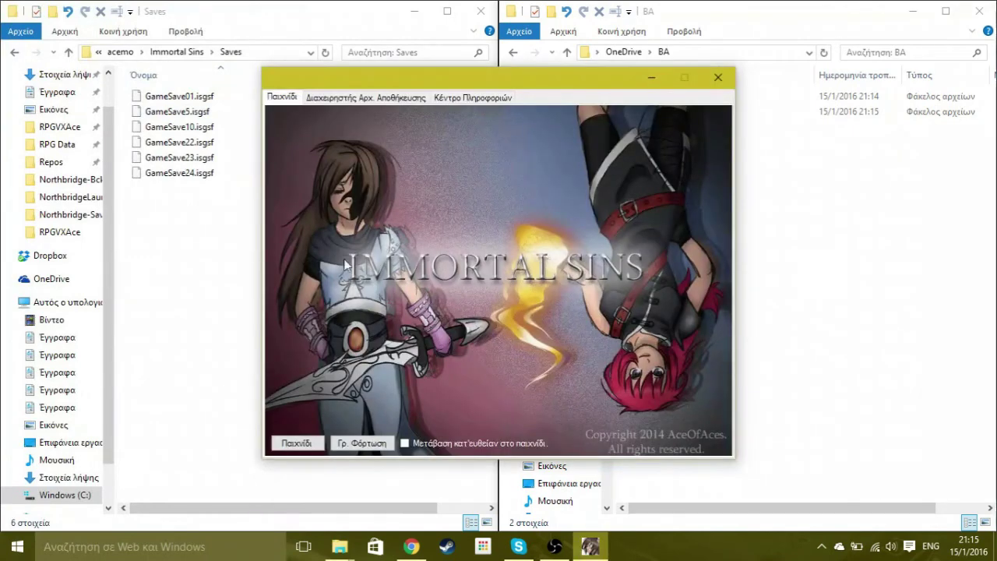
Step: Enable the launcher option "Μετάβαση κατ'ευθείαν στο παιχνίδι" for going straight to the game, and start the game
click(404, 444)
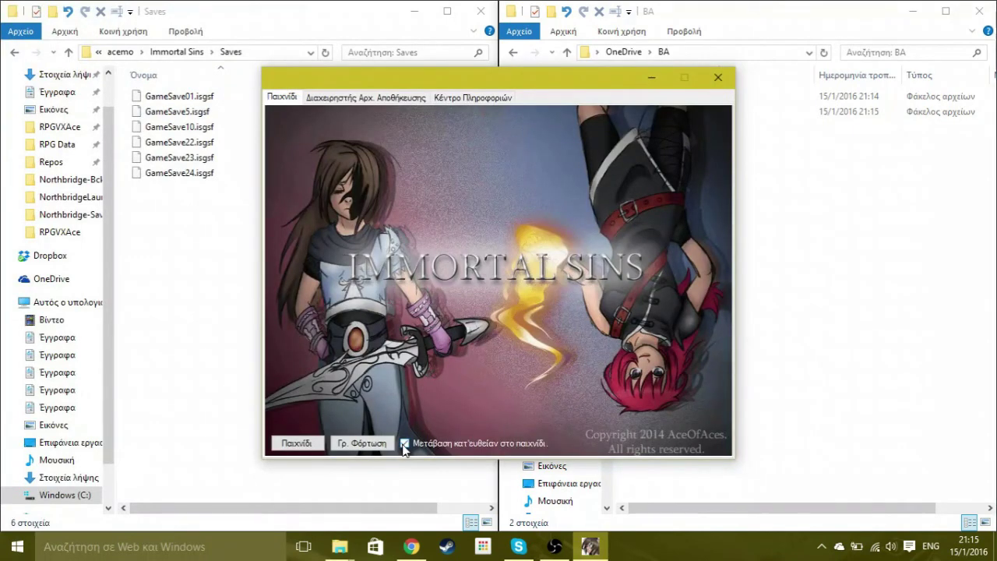
click(298, 443)
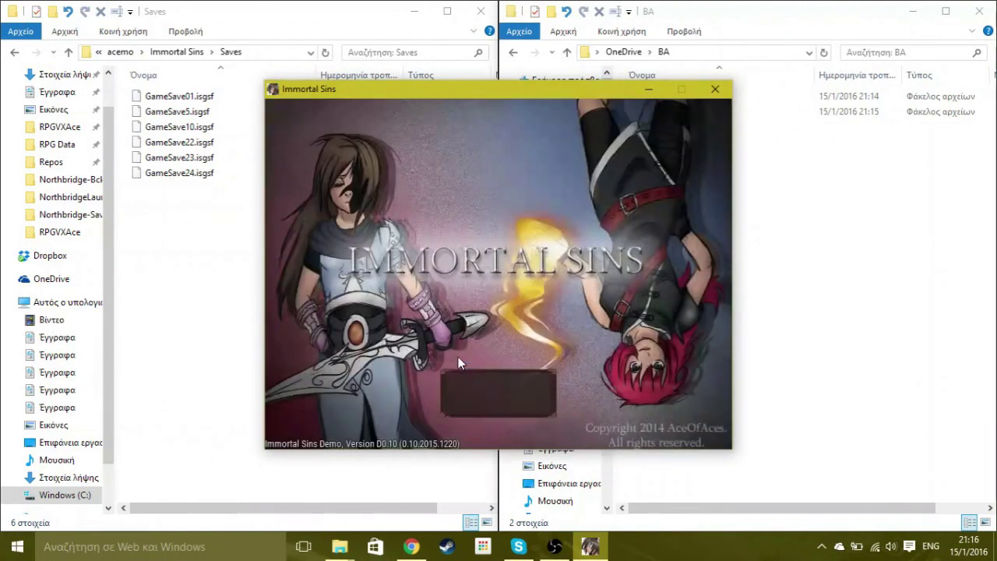
click(458, 357)
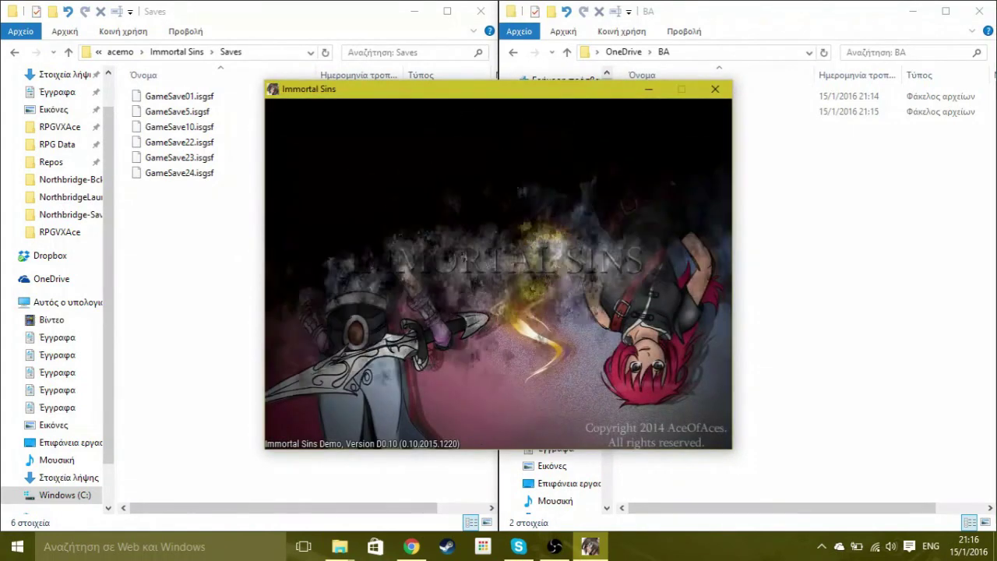